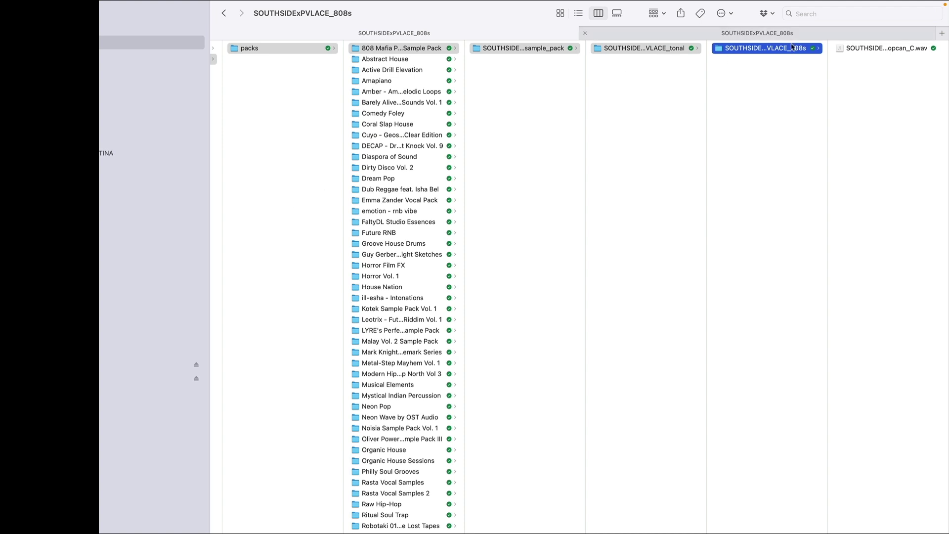
# - Select the .wav sample in SOUTHSIDExPVLACE_808s and widen its column until its full name shows
pyautogui.click(858, 52)
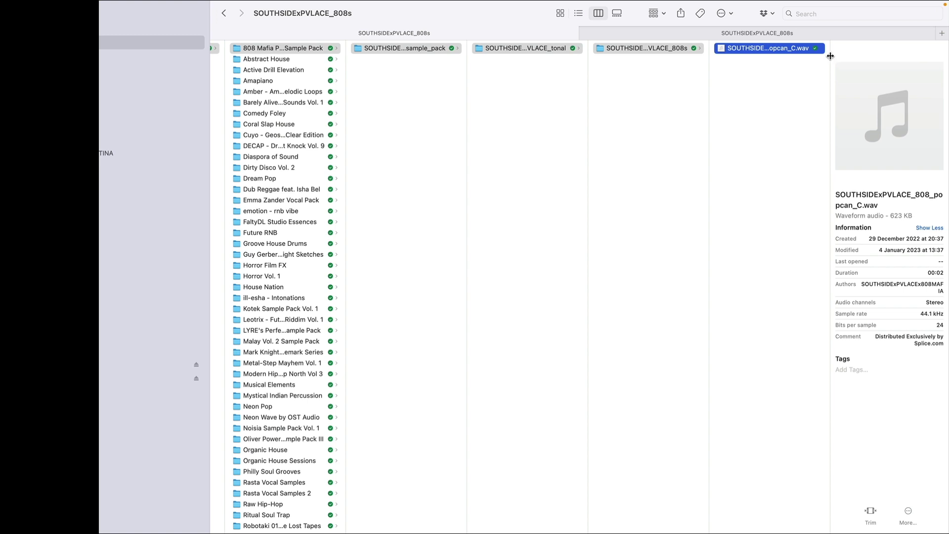
pyautogui.moveTo(831, 56); pyautogui.dragTo(880, 58)
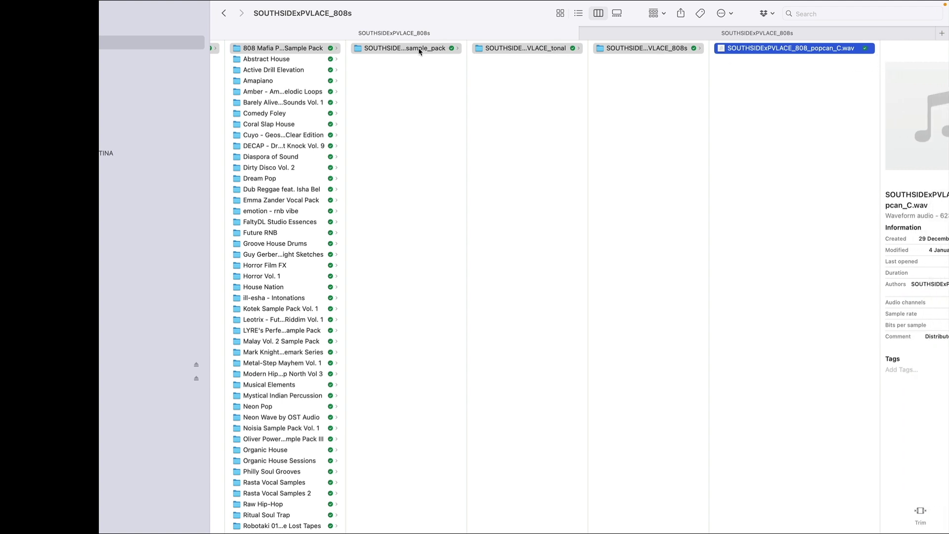
pyautogui.hscroll(-3, 418, 51)
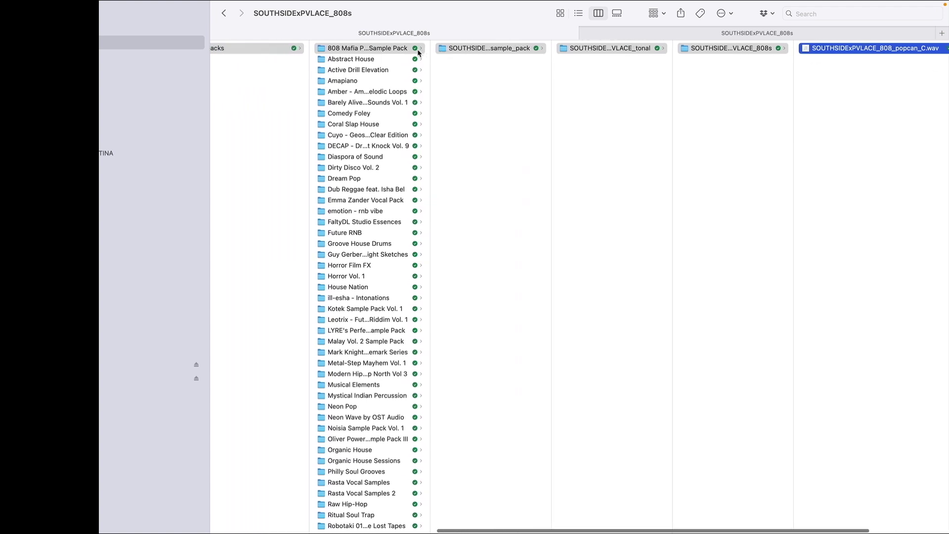
pyautogui.hscroll(-3, 418, 52)
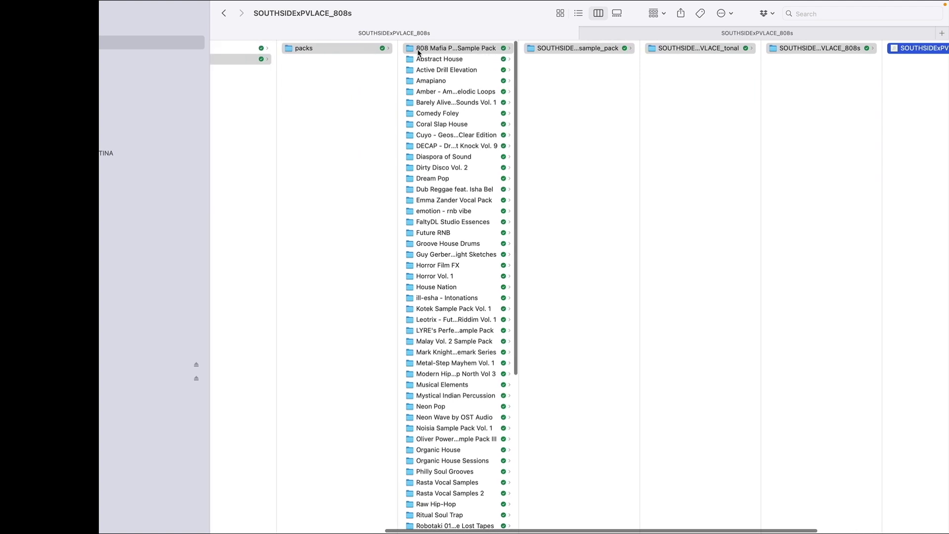
pyautogui.hscroll(-3, 417, 51)
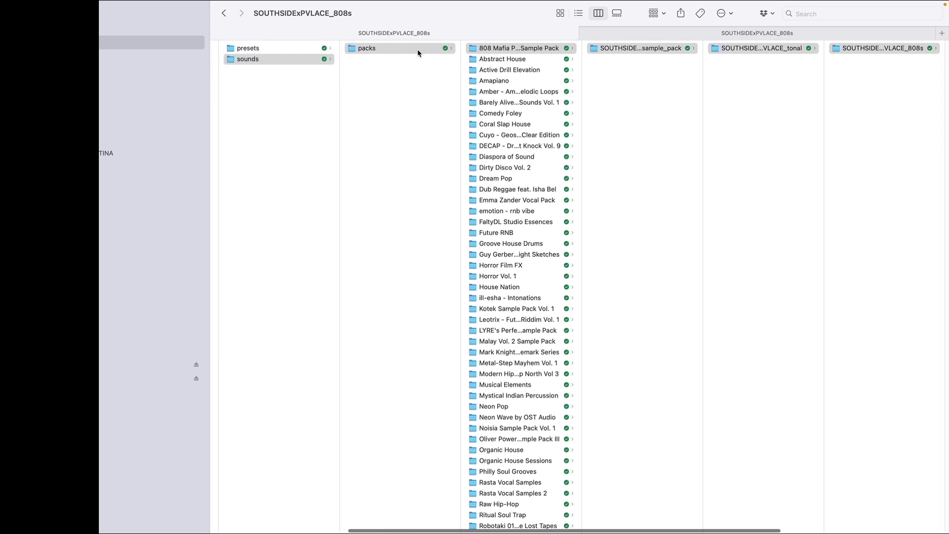
pyautogui.hscroll(3, 418, 49)
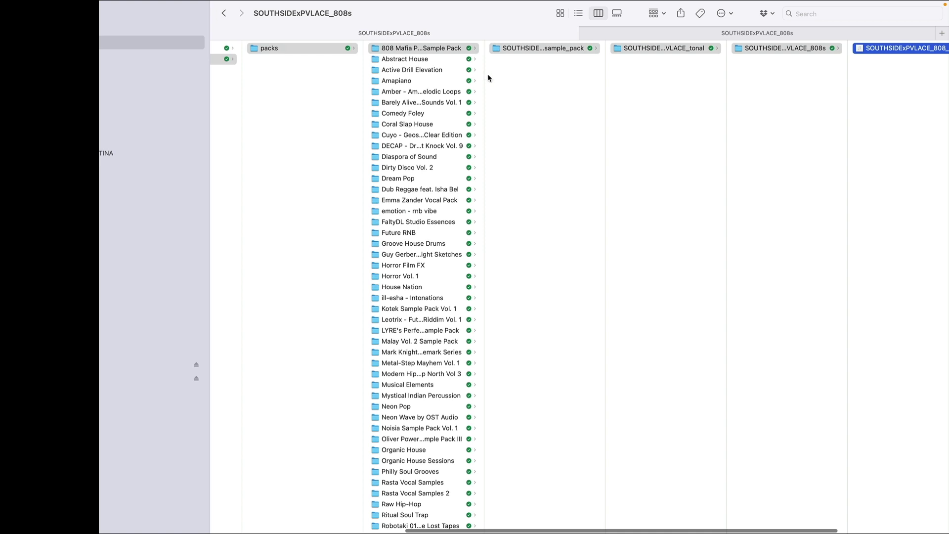
pyautogui.moveTo(484, 75)
pyautogui.mouseDown()
pyautogui.moveTo(616, 90)
pyautogui.moveTo(483, 87)
pyautogui.mouseUp()
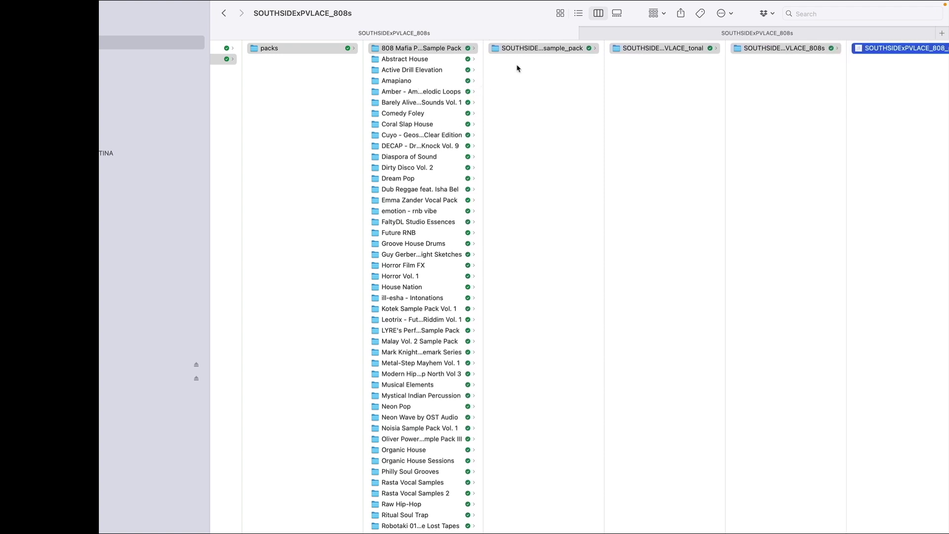
pyautogui.click(523, 49)
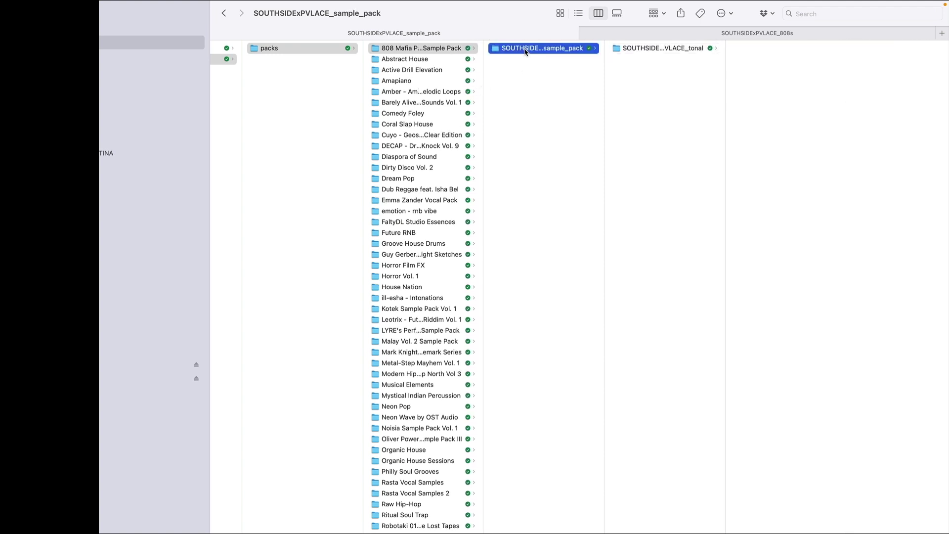
pyautogui.press('Return')
pyautogui.click(645, 50)
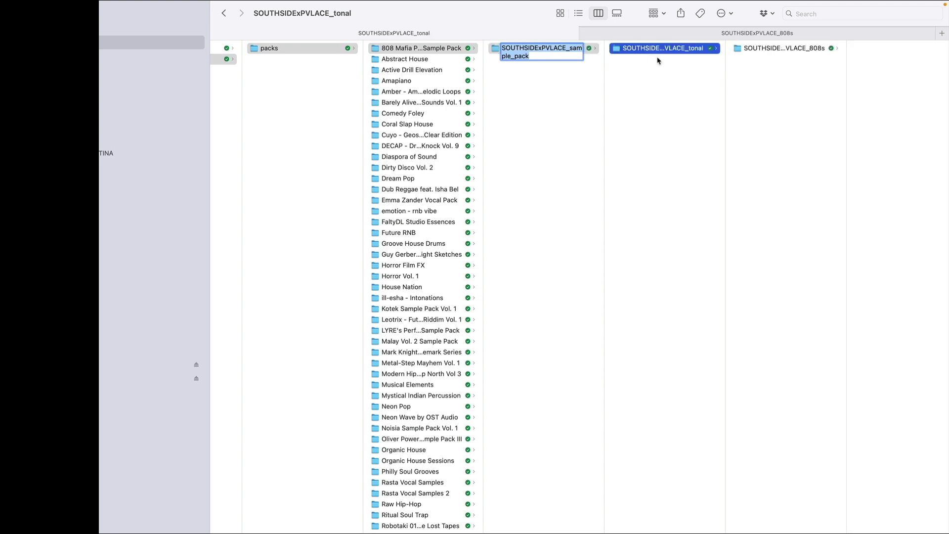
pyautogui.click(756, 49)
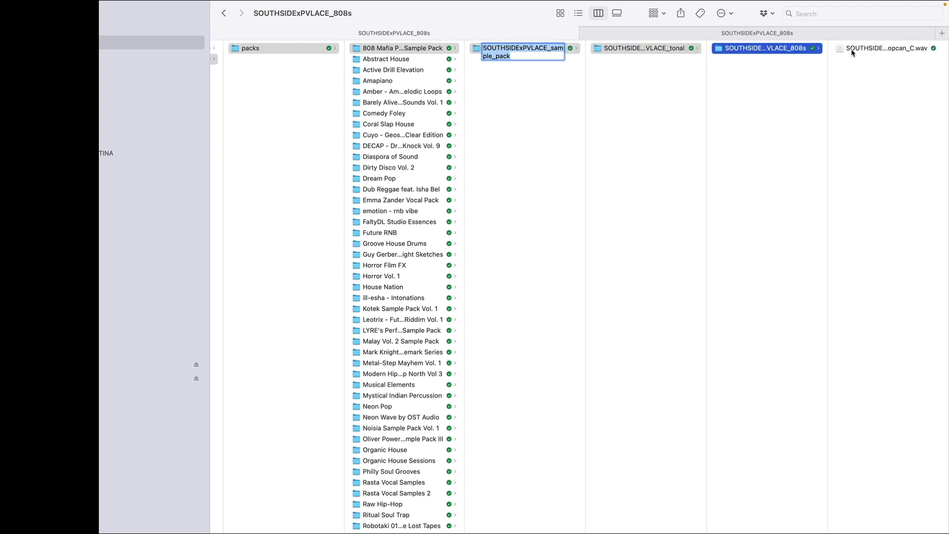
pyautogui.press('Left')
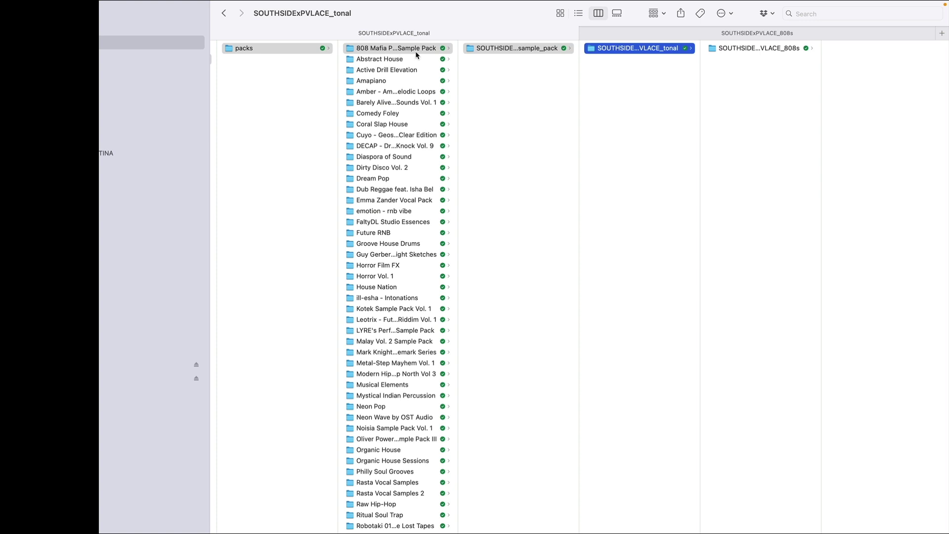
pyautogui.click(745, 49)
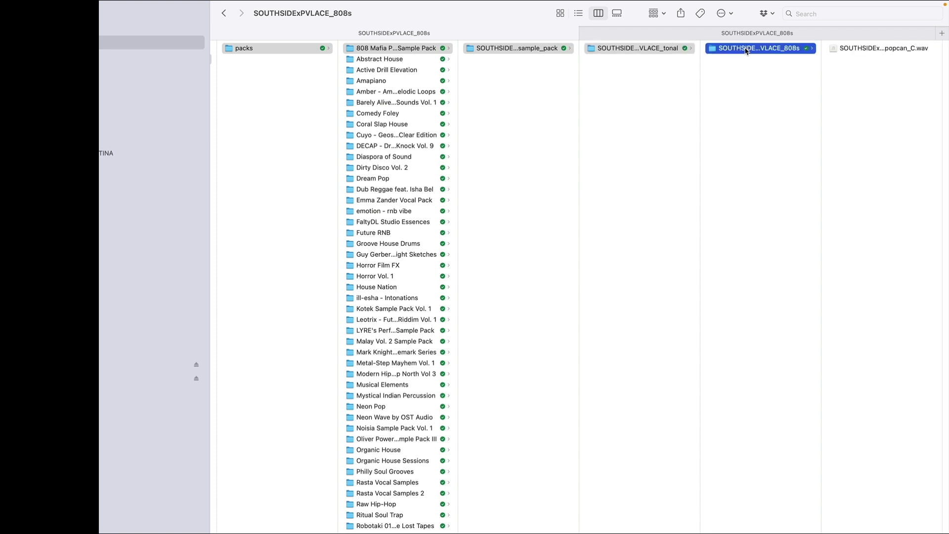
pyautogui.hscroll(-2, 669, 69)
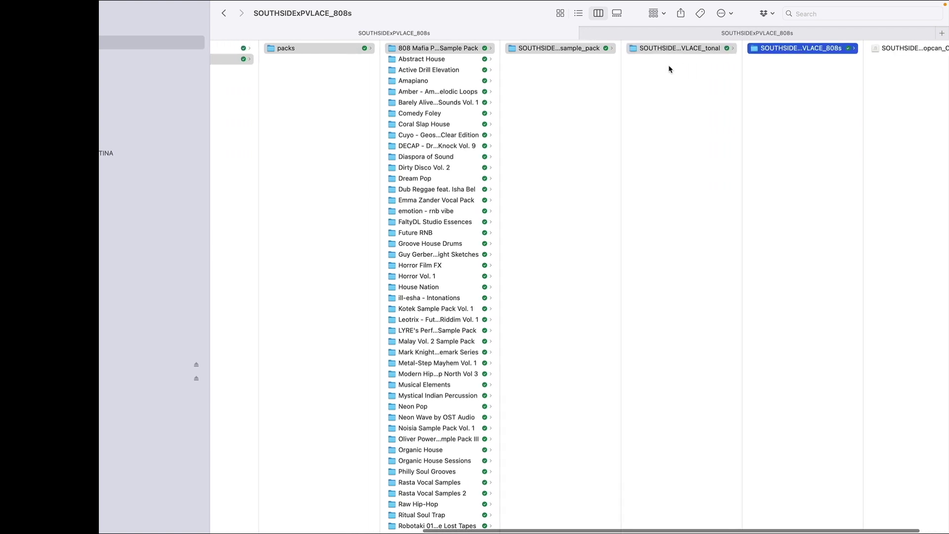
pyautogui.hscroll(-3, 668, 64)
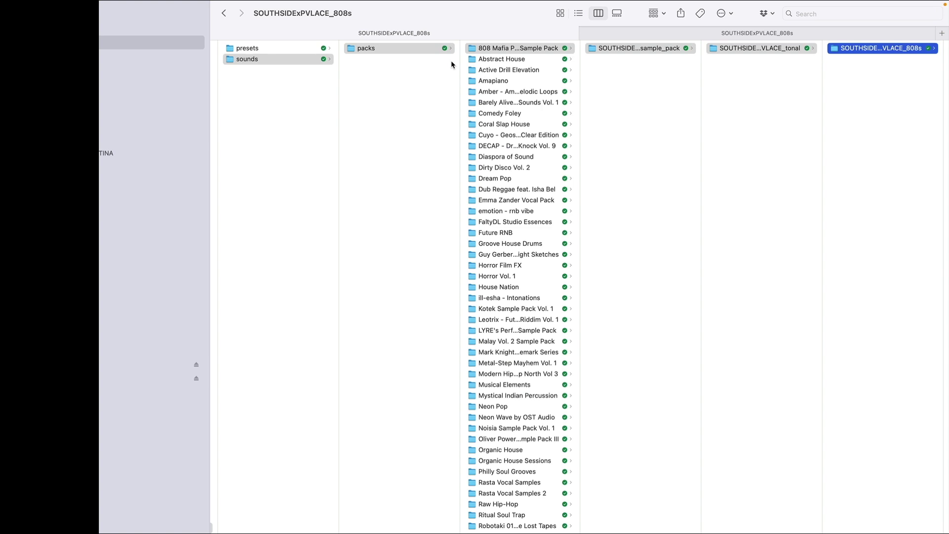
# - Widen the pack column, trim the long pack folder's name to '808 Mafia', and reopen SOUTHSIDExPVLACE_sample_pack
pyautogui.hscroll(2, 451, 61)
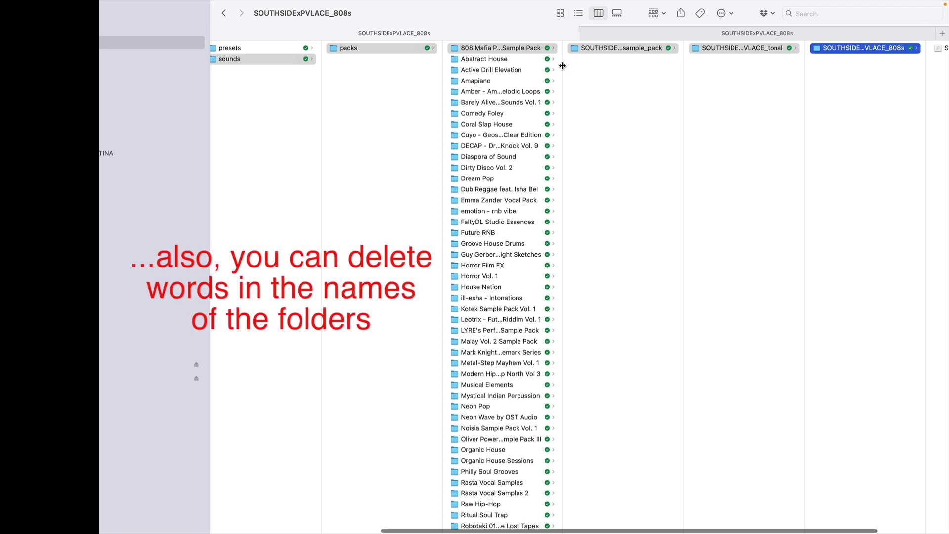
pyautogui.moveTo(563, 65); pyautogui.dragTo(705, 86)
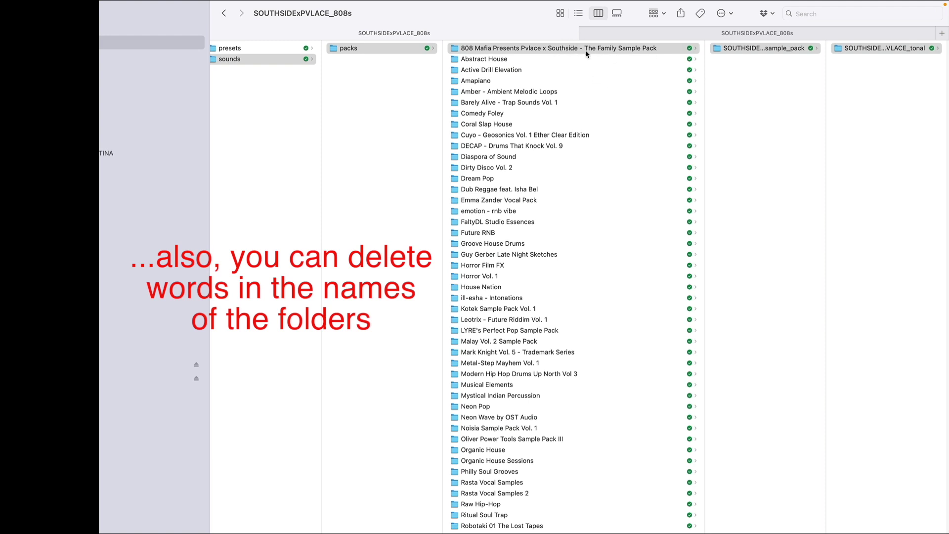
pyautogui.click(542, 48)
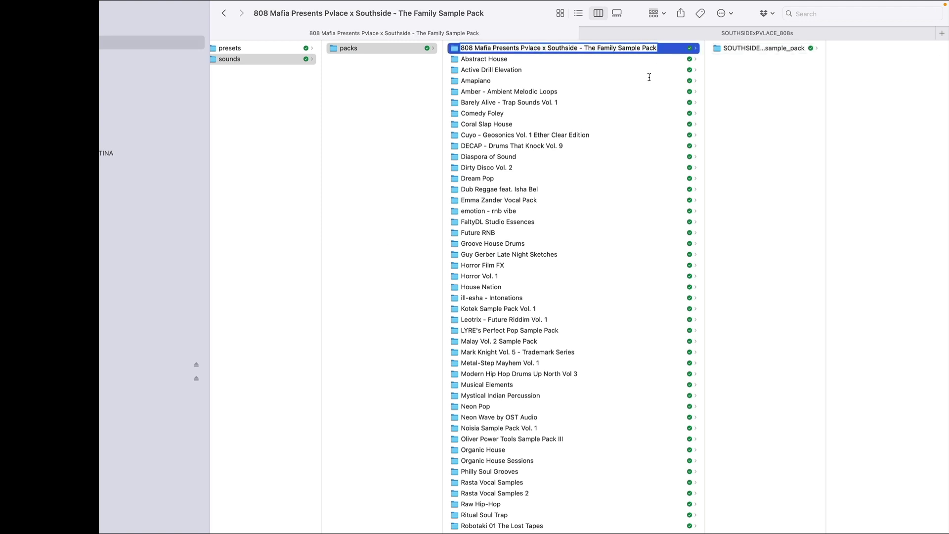
pyautogui.press('BackSpace')
pyautogui.press('BackSpace')
pyautogui.press('BackSpace')
pyautogui.press('BackSpace')
pyautogui.press('BackSpace')
pyautogui.press('BackSpace')
pyautogui.press('BackSpace')
pyautogui.press('BackSpace')
pyautogui.press('BackSpace')
pyautogui.press('BackSpace')
pyautogui.press('BackSpace')
pyautogui.press('BackSpace')
pyautogui.press('BackSpace')
pyautogui.press('BackSpace')
pyautogui.press('BackSpace')
pyautogui.press('BackSpace')
pyautogui.press('BackSpace')
pyautogui.press('BackSpace')
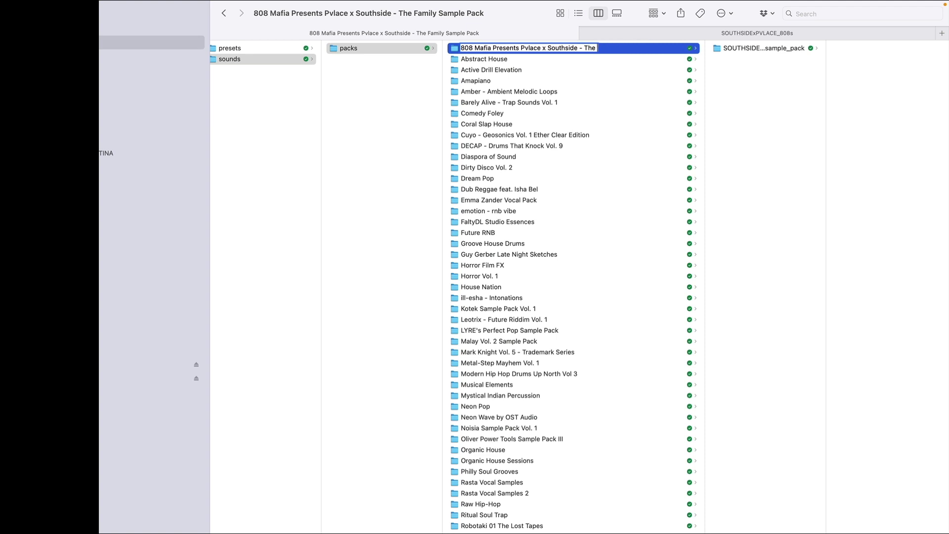
pyautogui.press('BackSpace')
pyautogui.press('BackSpace')
pyautogui.press('BackSpace')
pyautogui.press('BackSpace')
pyautogui.press('BackSpace')
pyautogui.press('BackSpace')
pyautogui.press('BackSpace')
pyautogui.press('BackSpace')
pyautogui.press('BackSpace')
pyautogui.press('BackSpace')
pyautogui.press('BackSpace')
pyautogui.press('BackSpace')
pyautogui.press('BackSpace')
pyautogui.press('BackSpace')
pyautogui.press('BackSpace')
pyautogui.press('BackSpace')
pyautogui.press('BackSpace')
pyautogui.press('BackSpace')
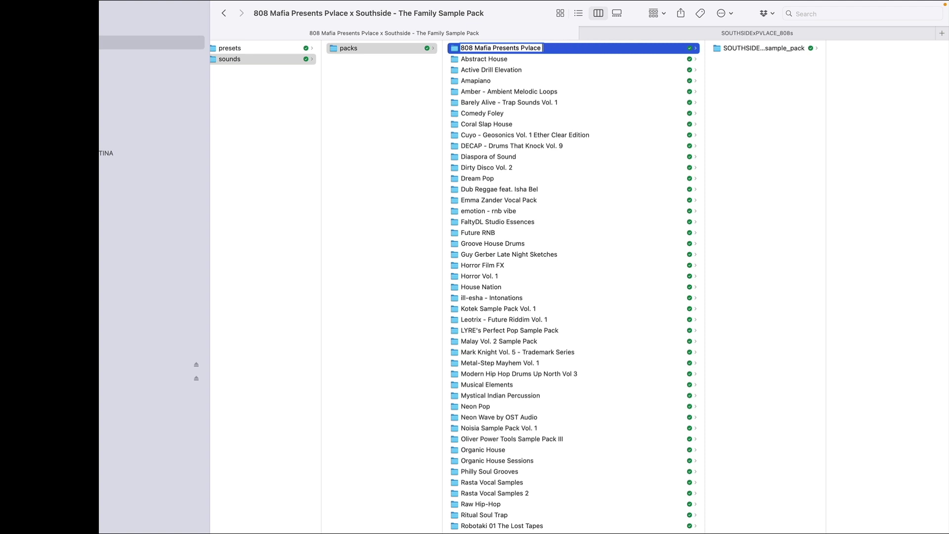
pyautogui.press('BackSpace')
pyautogui.press('BackSpace')
pyautogui.press('BackSpace')
pyautogui.press('BackSpace')
pyautogui.press('BackSpace')
pyautogui.press('BackSpace')
pyautogui.press('BackSpace')
pyautogui.press('BackSpace')
pyautogui.press('BackSpace')
pyautogui.press('BackSpace')
pyautogui.press('BackSpace')
pyautogui.press('BackSpace')
pyautogui.press('BackSpace')
pyautogui.press('BackSpace')
pyautogui.press('BackSpace')
pyautogui.press('BackSpace')
pyautogui.press('BackSpace')
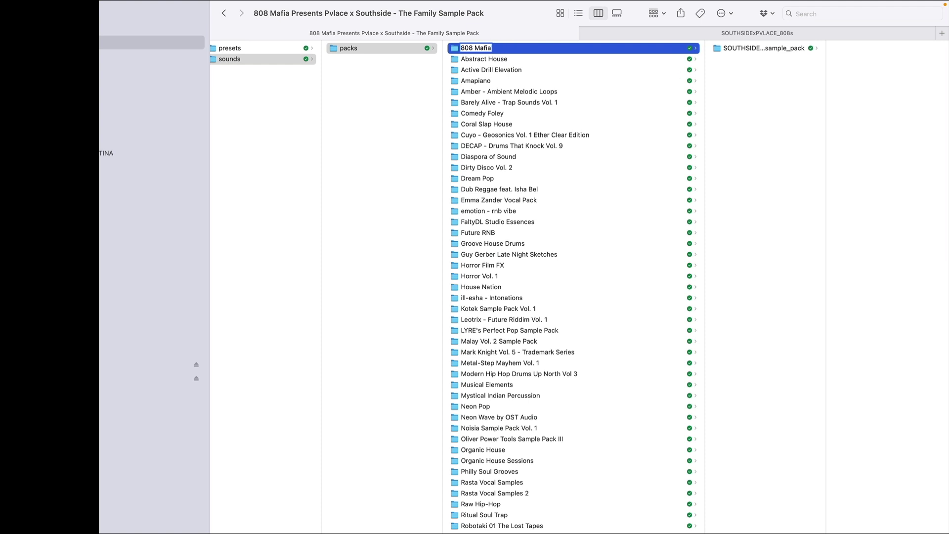
pyautogui.press('Return')
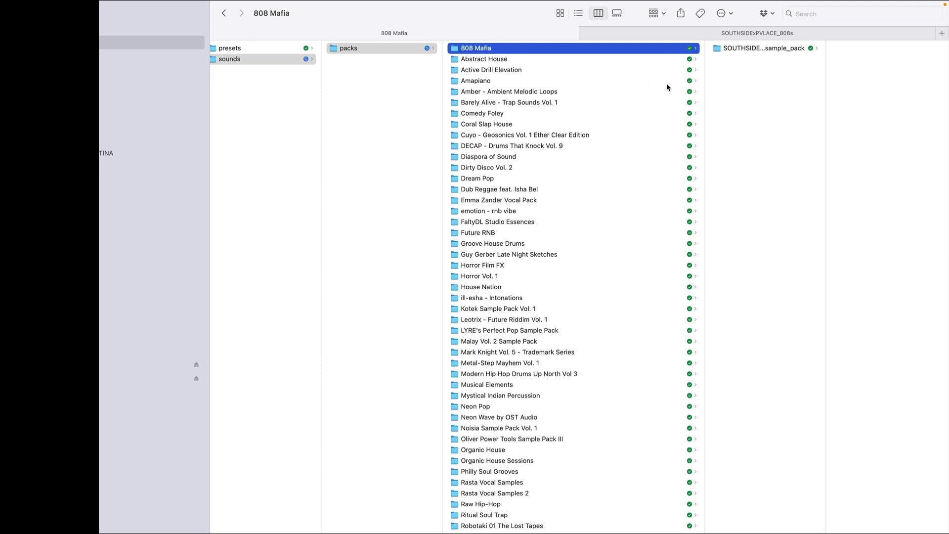
pyautogui.click(760, 49)
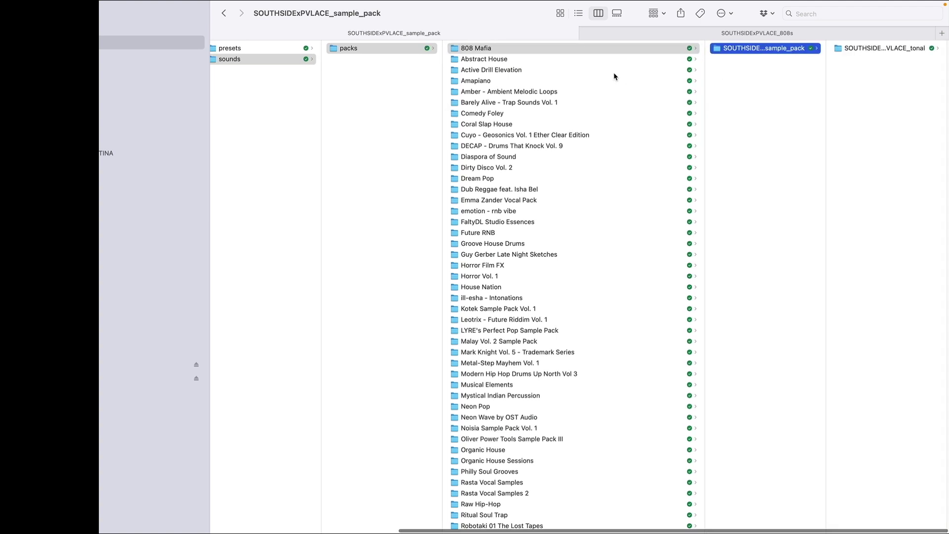
# - Delete the 'SOUTHSIDExPVLACE_' prefix so the folder is named 'sample_pack'
pyautogui.click(760, 50)
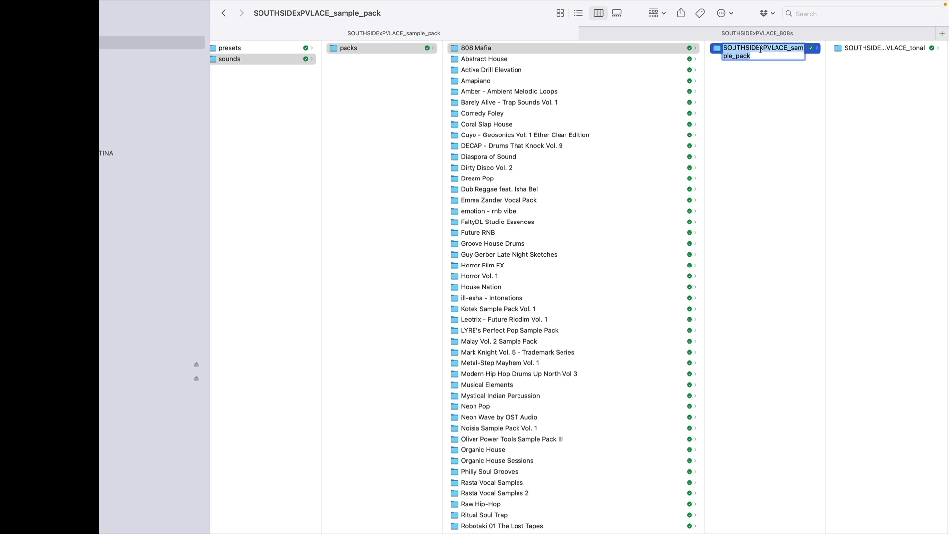
pyautogui.click(789, 48)
pyautogui.moveTo(790, 47); pyautogui.dragTo(796, 48)
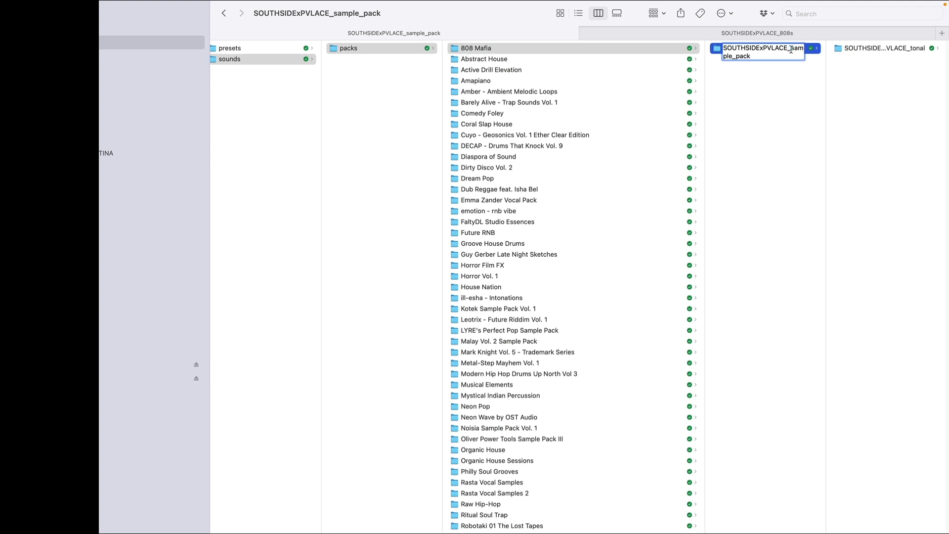
pyautogui.press('BackSpace')
pyautogui.press('BackSpace')
pyautogui.press('BackSpace')
pyautogui.press('BackSpace')
pyautogui.press('BackSpace')
pyautogui.press('BackSpace')
pyautogui.press('BackSpace')
pyautogui.press('BackSpace')
pyautogui.press('BackSpace')
pyautogui.press('BackSpace')
pyautogui.press('BackSpace')
pyautogui.press('BackSpace')
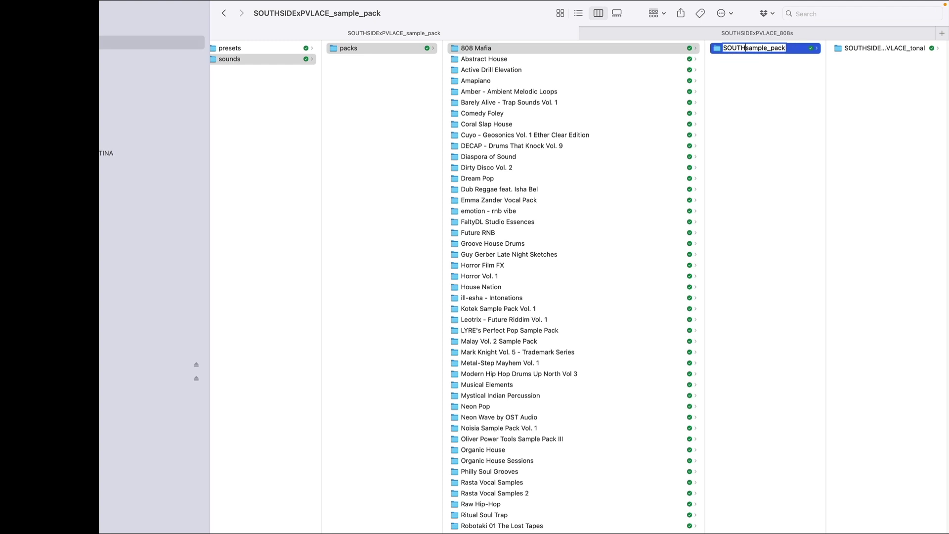
pyautogui.press('BackSpace')
pyautogui.press('BackSpace')
pyautogui.press('BackSpace')
pyautogui.press('BackSpace')
pyautogui.press('BackSpace')
pyautogui.press('Return')
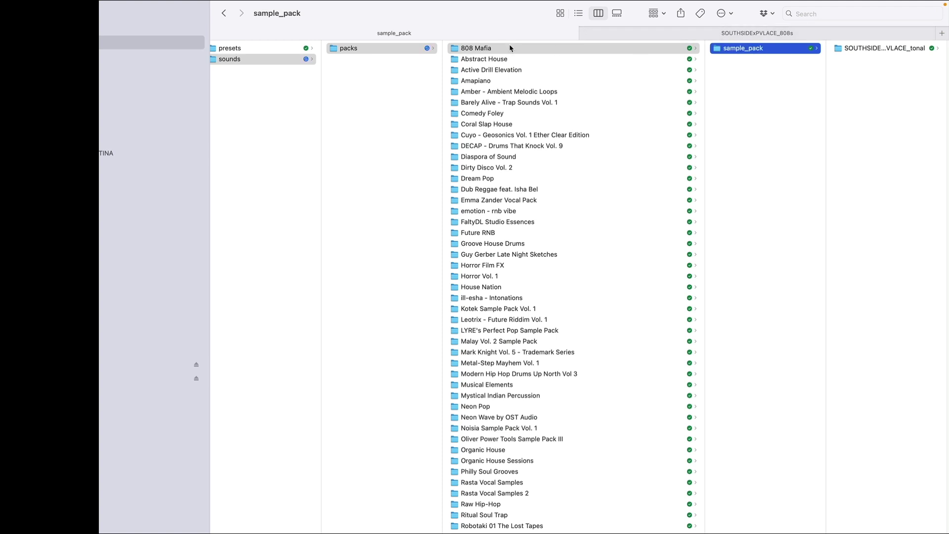
pyautogui.hscroll(1, 509, 45)
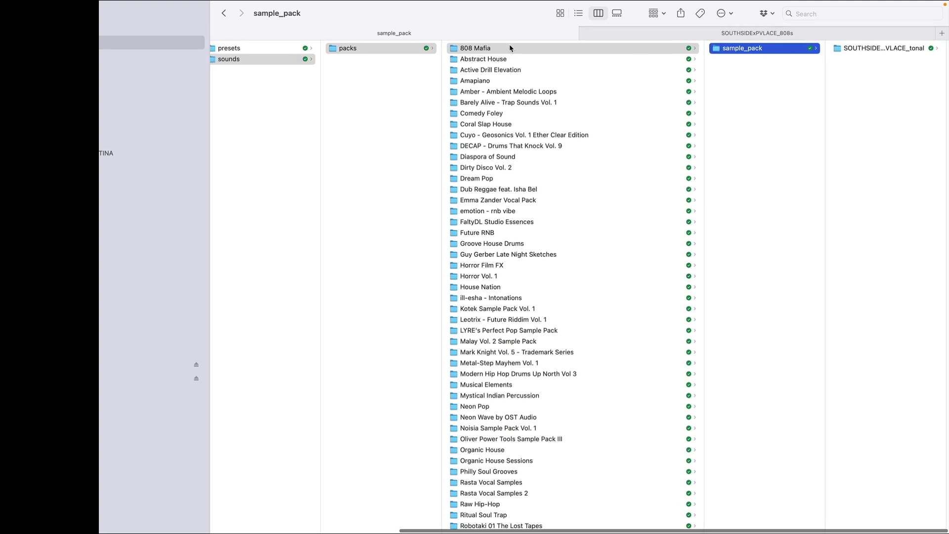
# - Open the SOUTHSIDExPVLACE_tonal folder, leaving its name unchanged
pyautogui.click(867, 47)
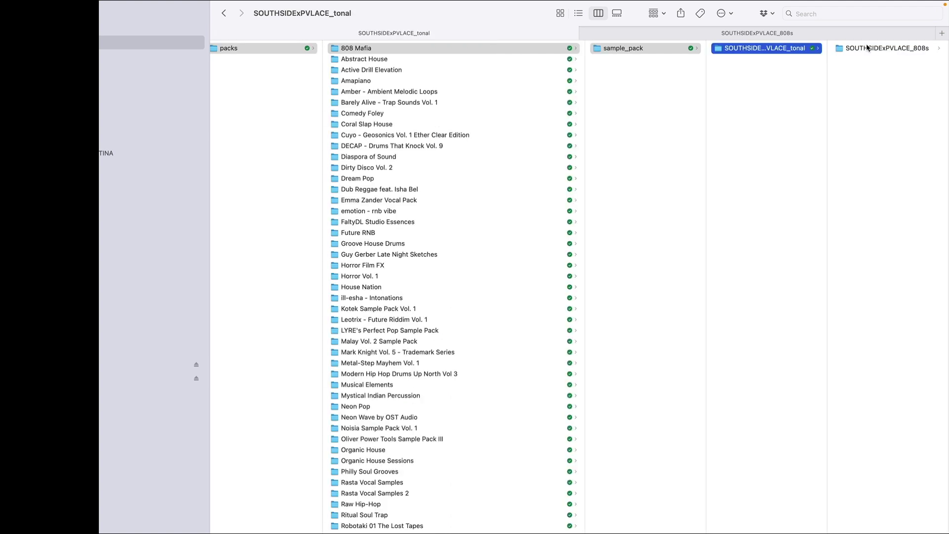
pyautogui.click(765, 49)
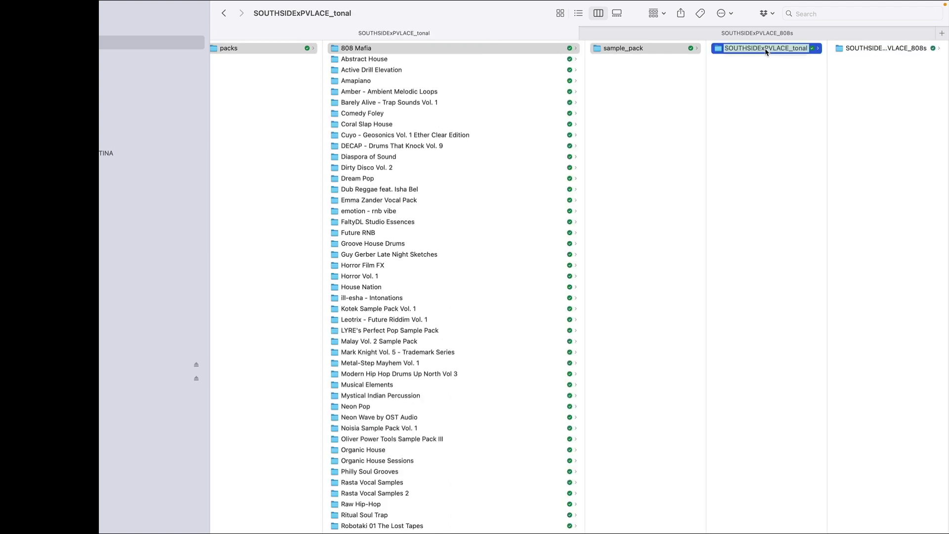
pyautogui.press('Return')
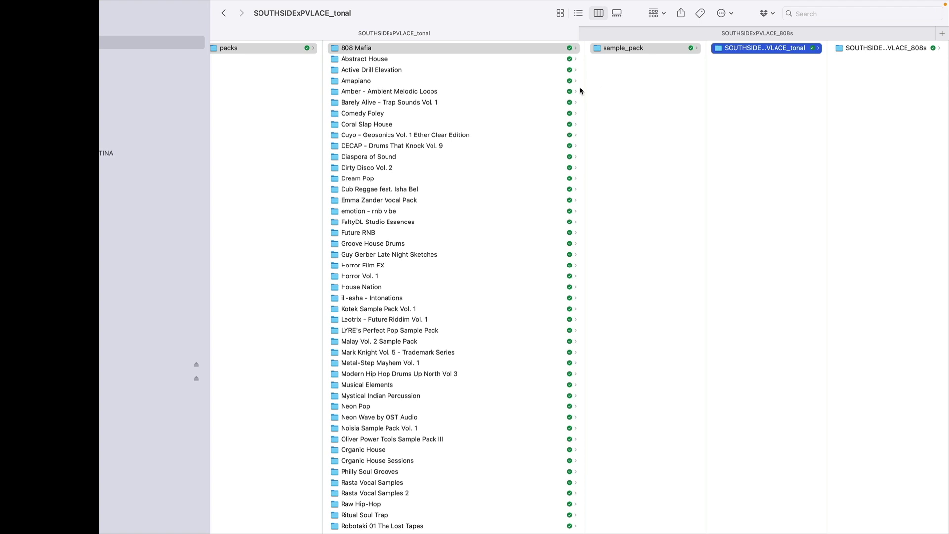
# - Show the contents of the SOUTHSIDExPVLACE_808s folder inside the tonal folder
pyautogui.hscroll(-5, 580, 87)
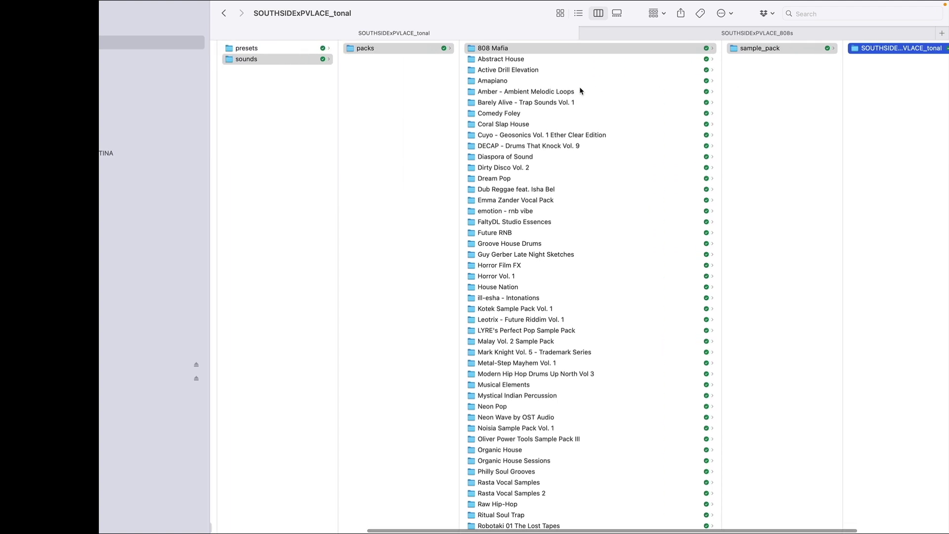
pyautogui.hscroll(5, 579, 87)
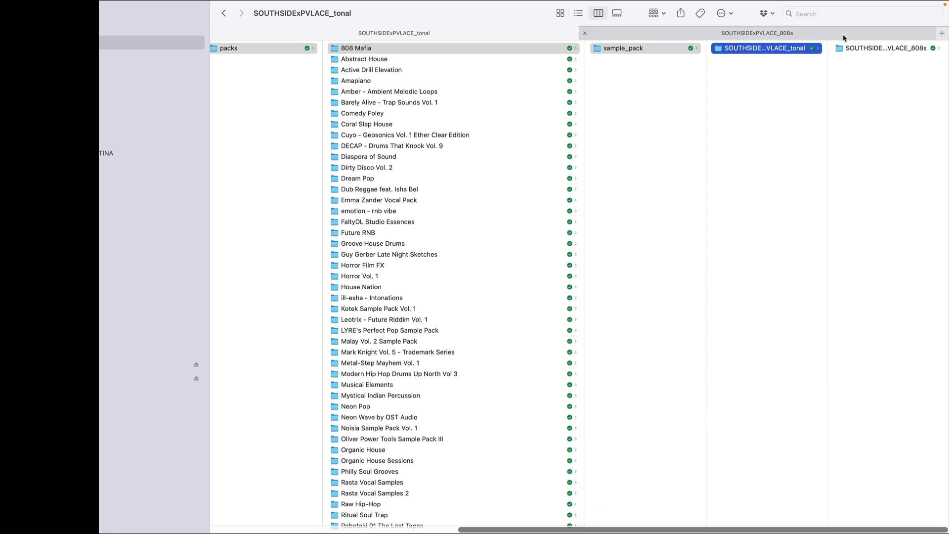
pyautogui.click(843, 38)
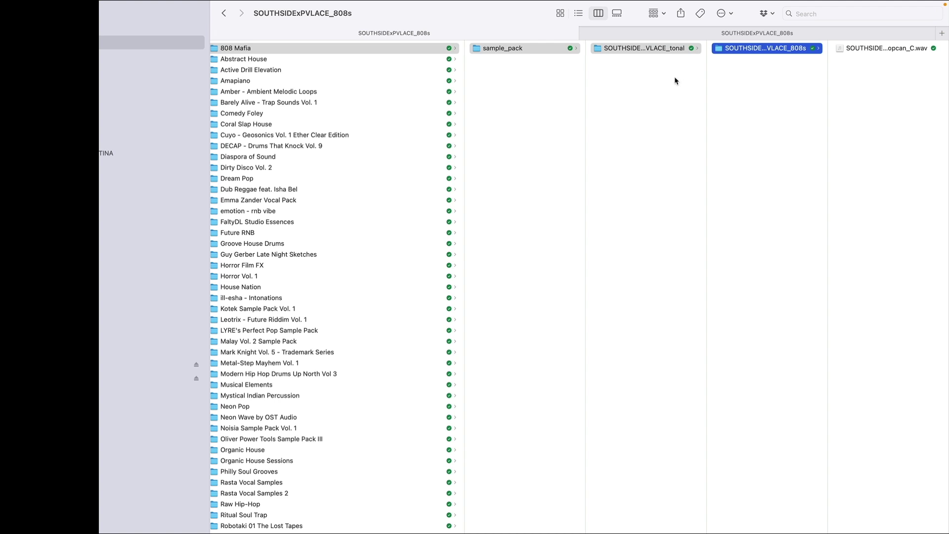
pyautogui.hscroll(-5, 644, 89)
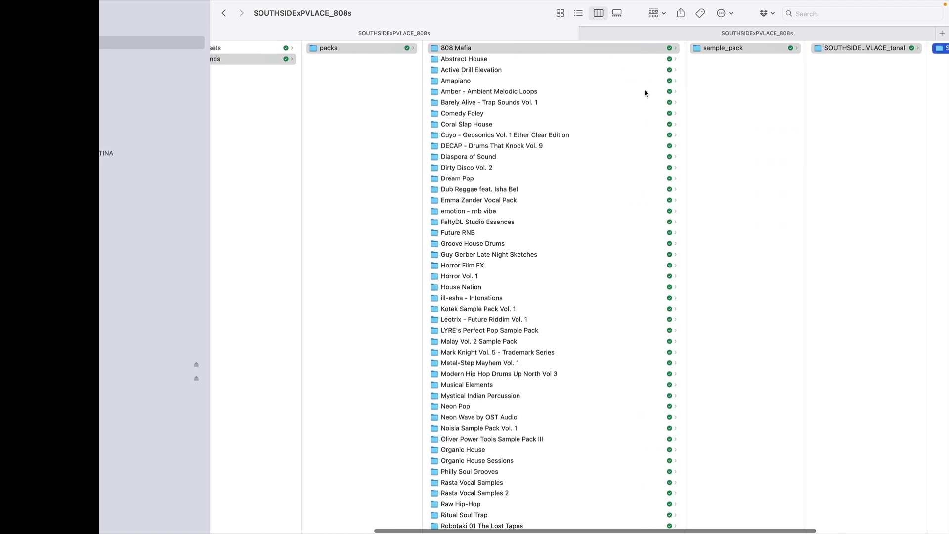
pyautogui.hscroll(-2, 645, 92)
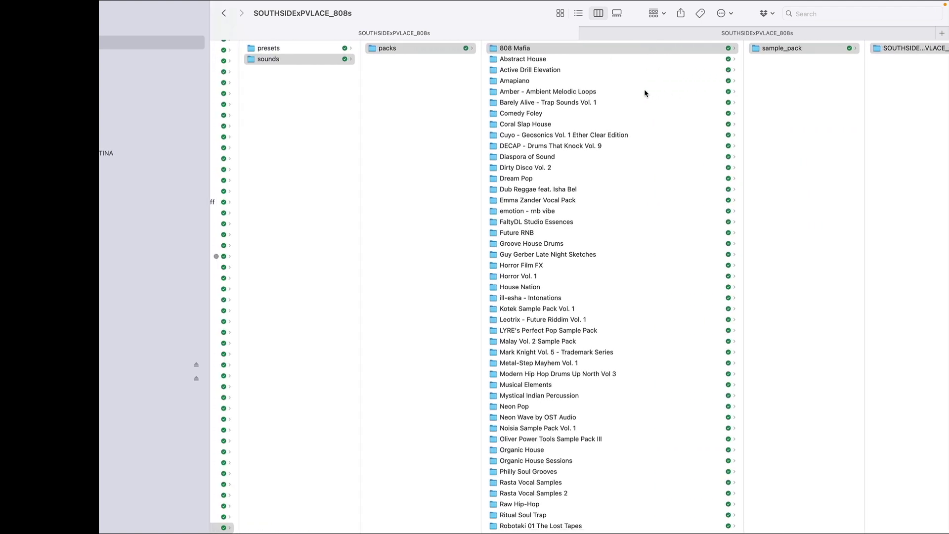
pyautogui.hscroll(2, 645, 93)
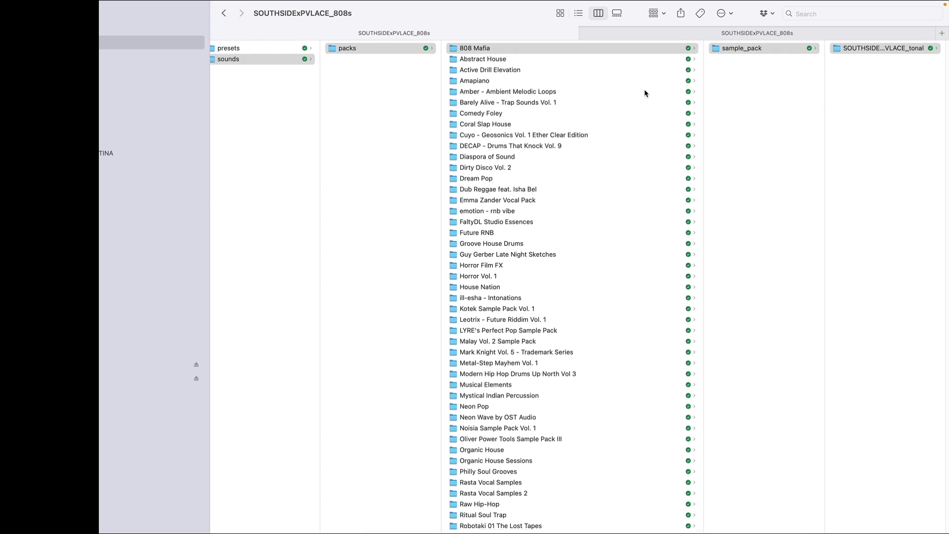
pyautogui.hscroll(-2, 645, 93)
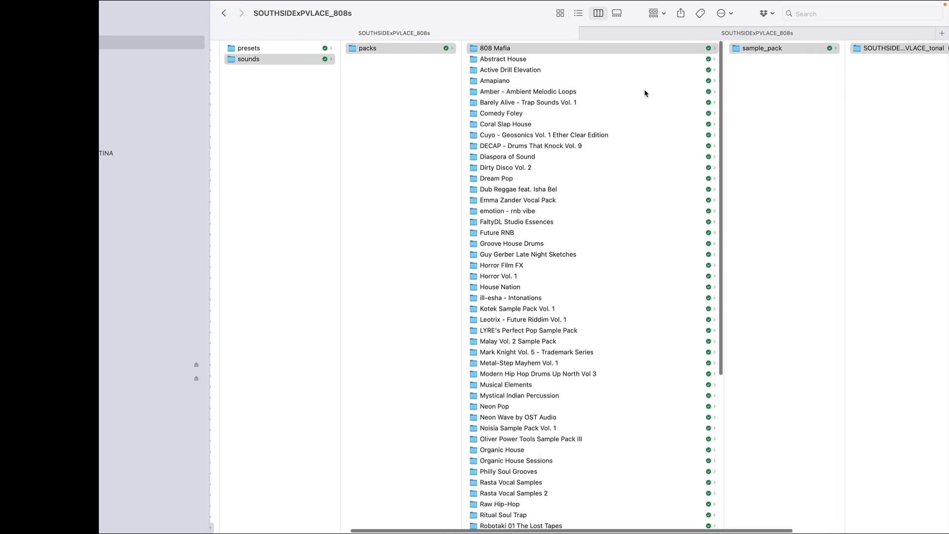
pyautogui.hscroll(2, 644, 92)
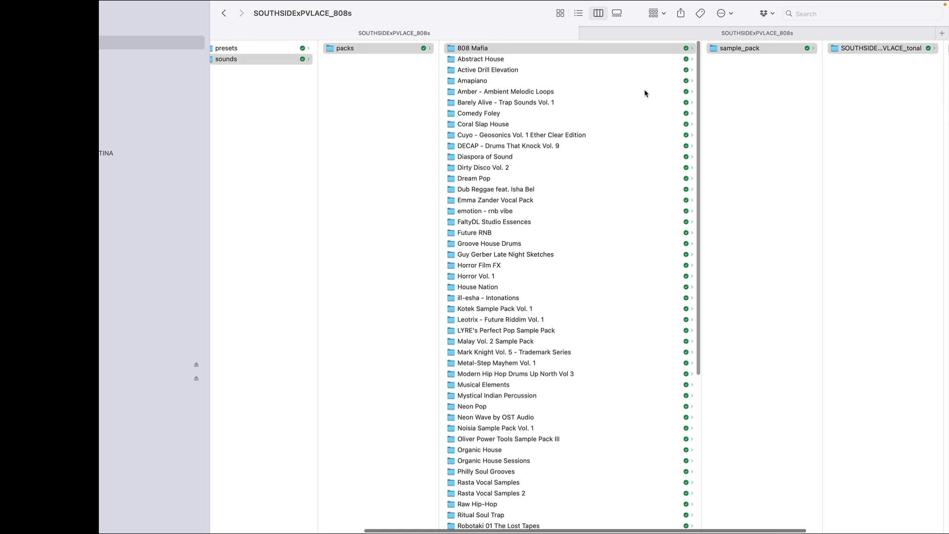